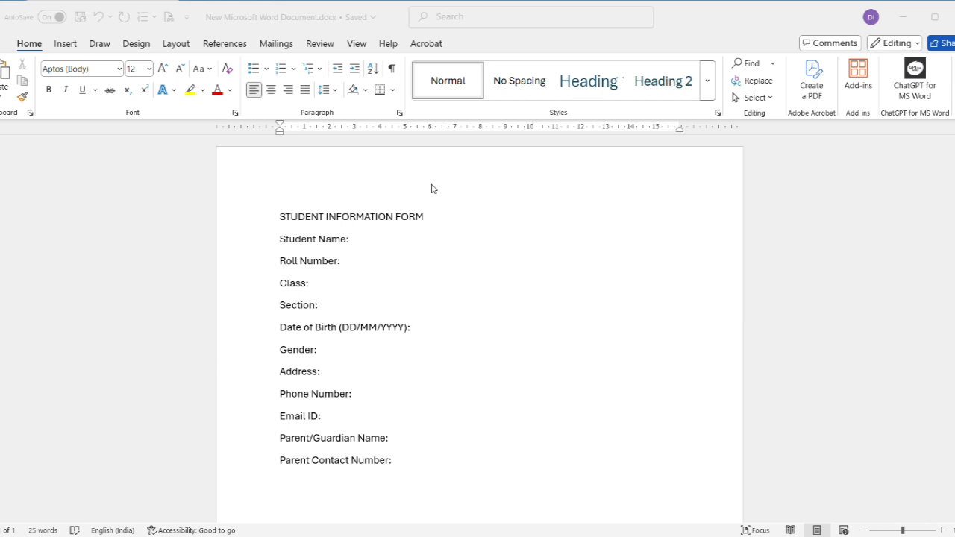
pyautogui.scroll(-6, 255, 198)
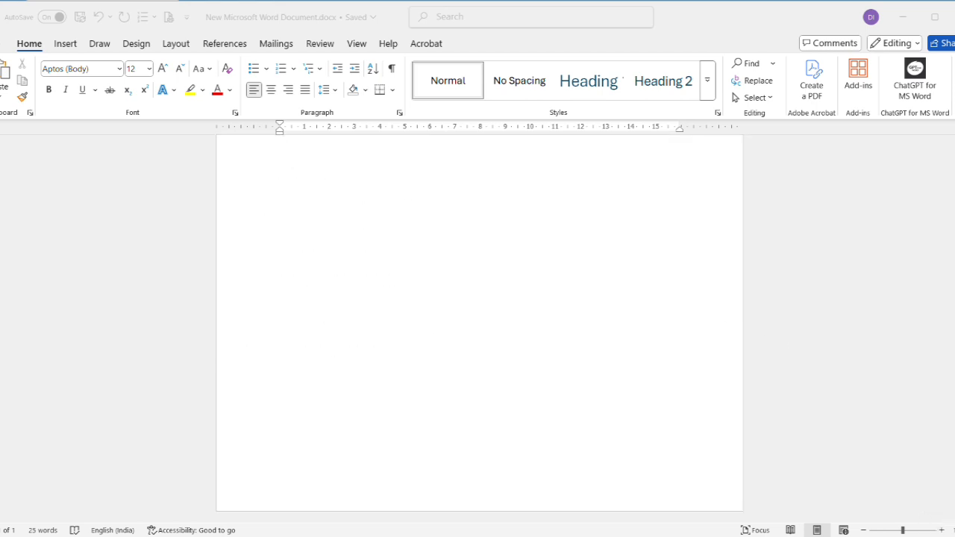
pyautogui.scroll(1, 479, 320)
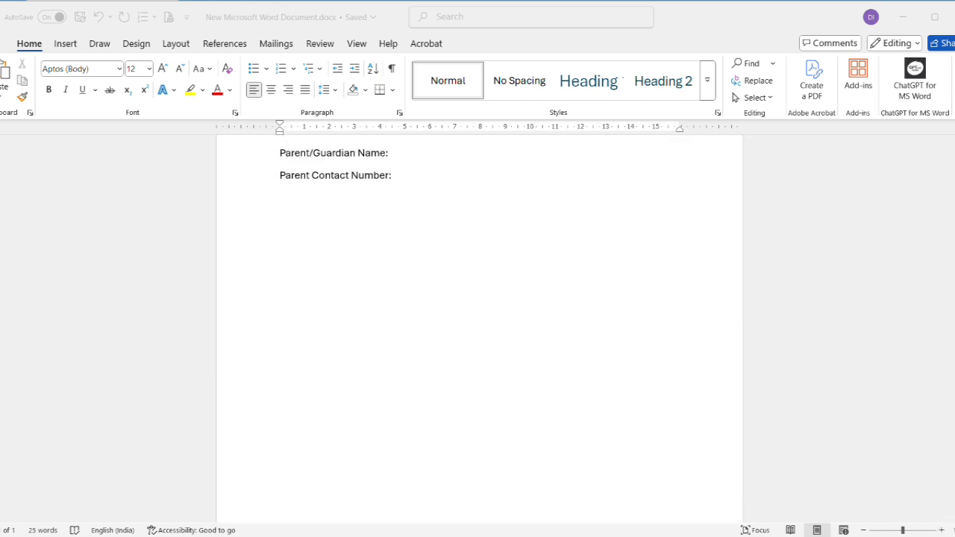
pyautogui.click(954, 207)
pyautogui.scroll(5, 479, 328)
# Apply the Intense Quote style to the STUDENT INFORMATION FORM title.
pyautogui.click(281, 216)
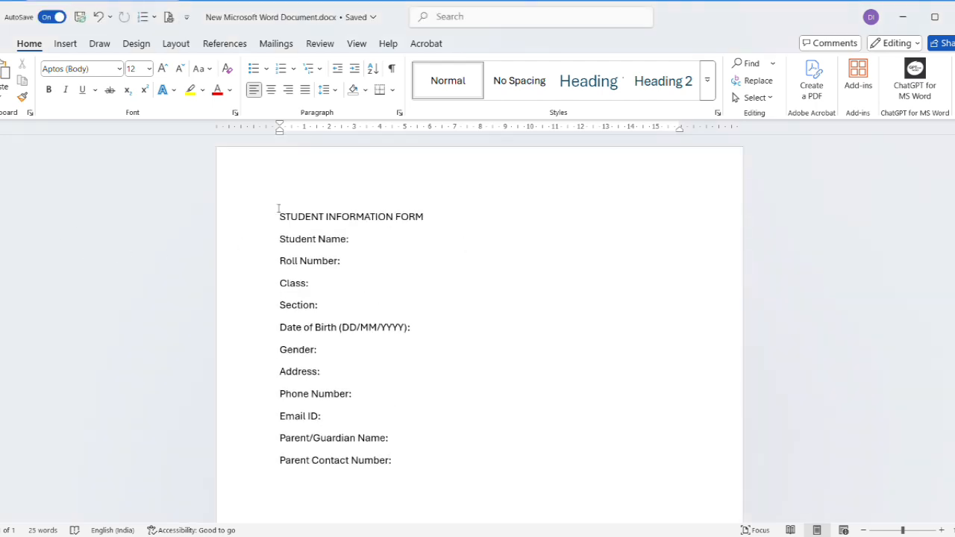
pyautogui.moveTo(282, 216); pyautogui.dragTo(429, 221)
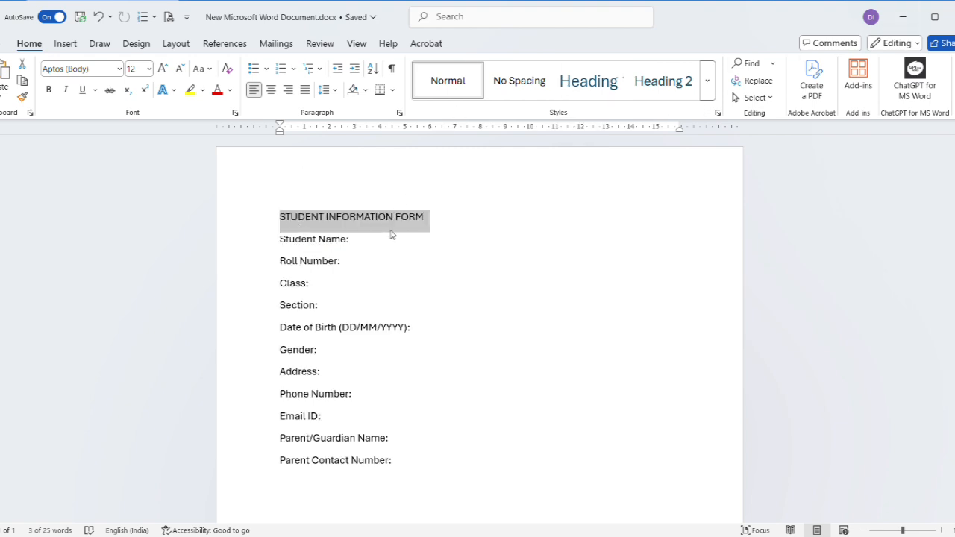
pyautogui.click(707, 82)
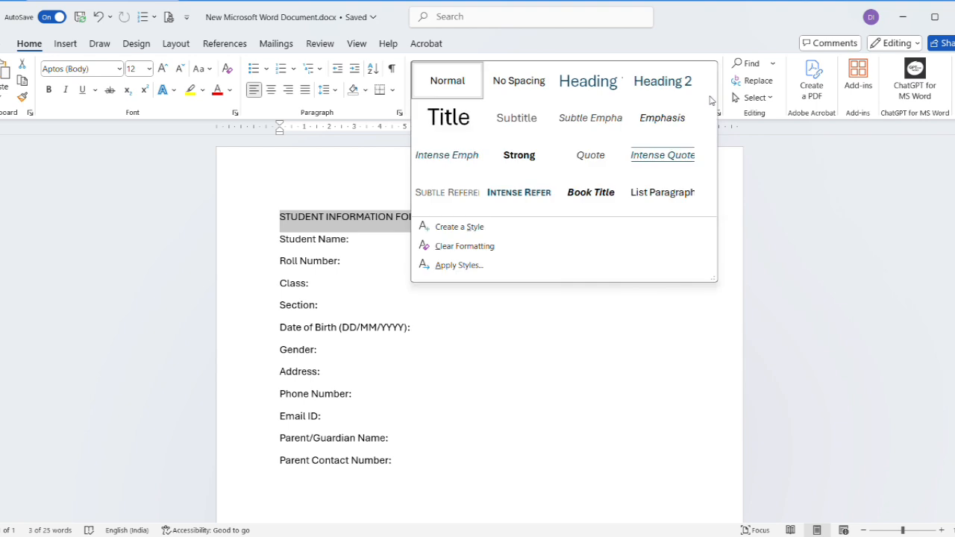
pyautogui.click(670, 162)
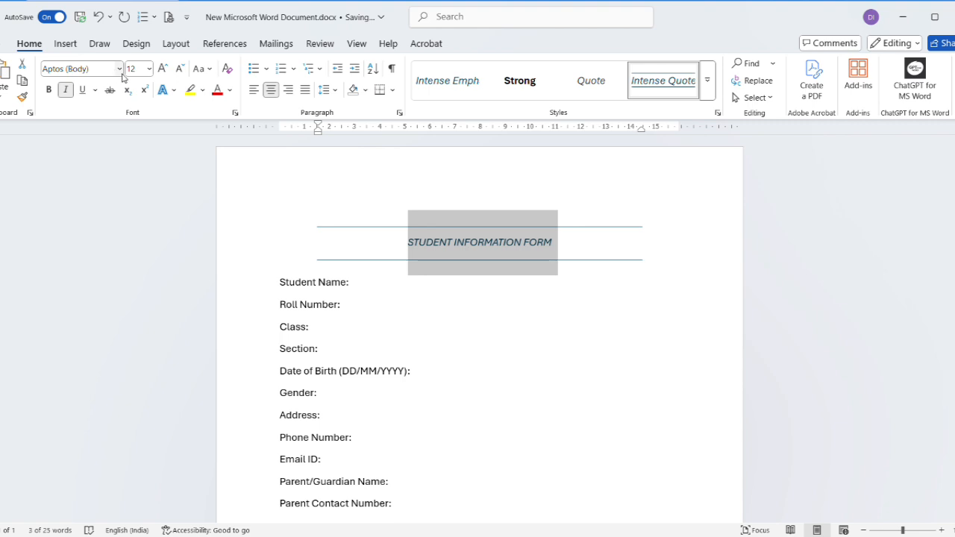
# Set the title's font size to 22 and make it bold.
pyautogui.click(150, 73)
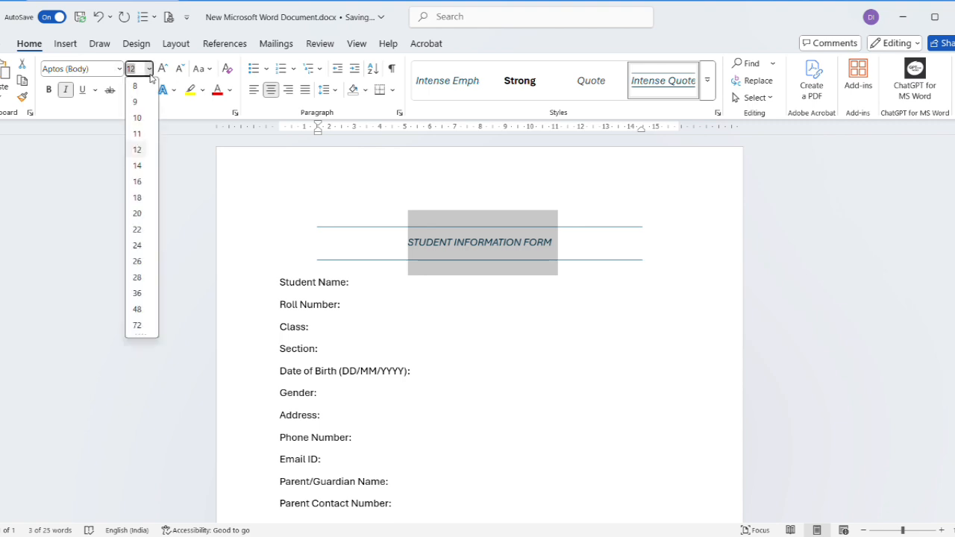
pyautogui.click(142, 233)
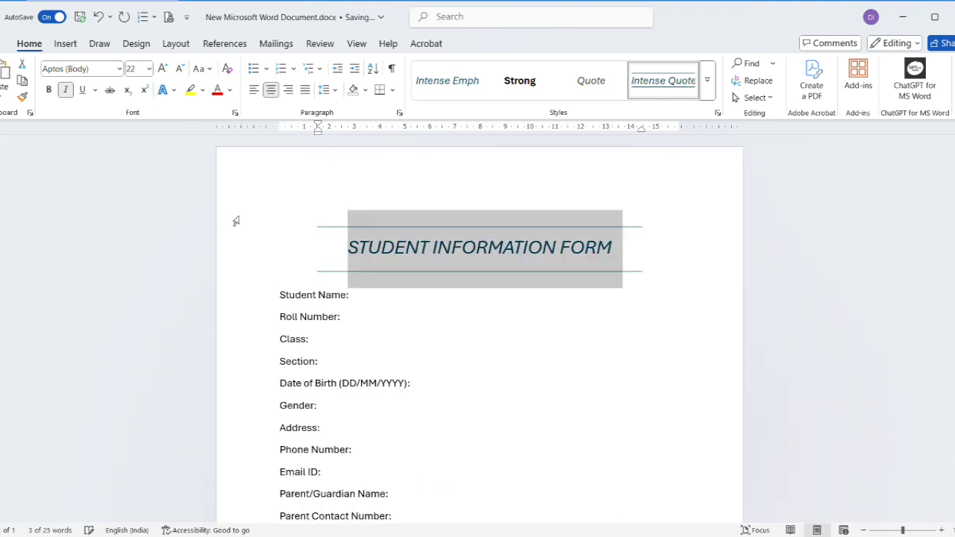
pyautogui.scroll(-3, 339, 294)
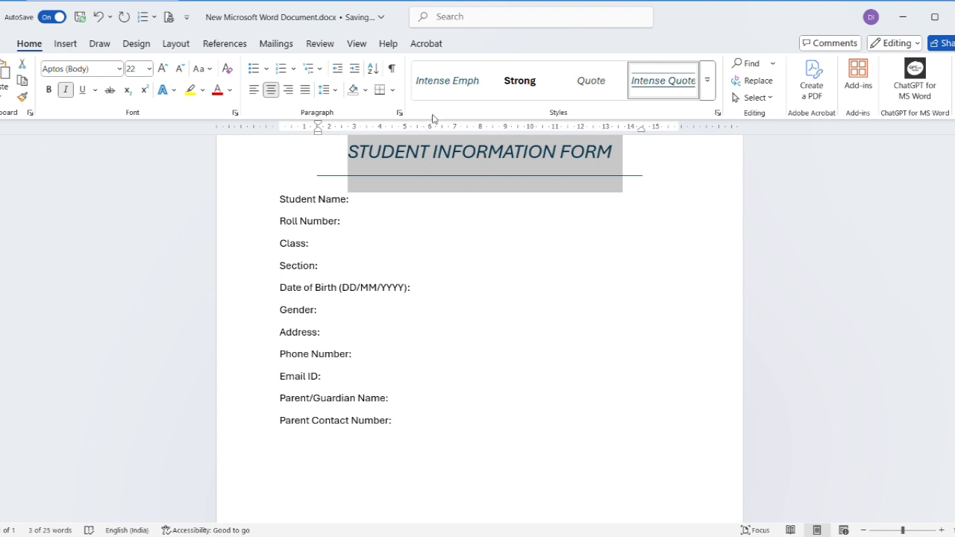
pyautogui.click(48, 89)
pyautogui.scroll(2, 477, 273)
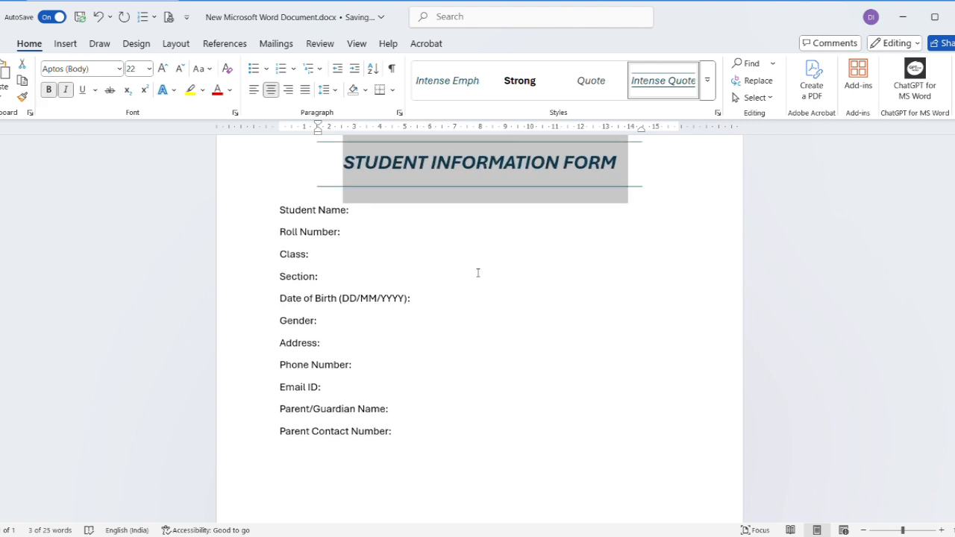
pyautogui.scroll(-1, 496, 291)
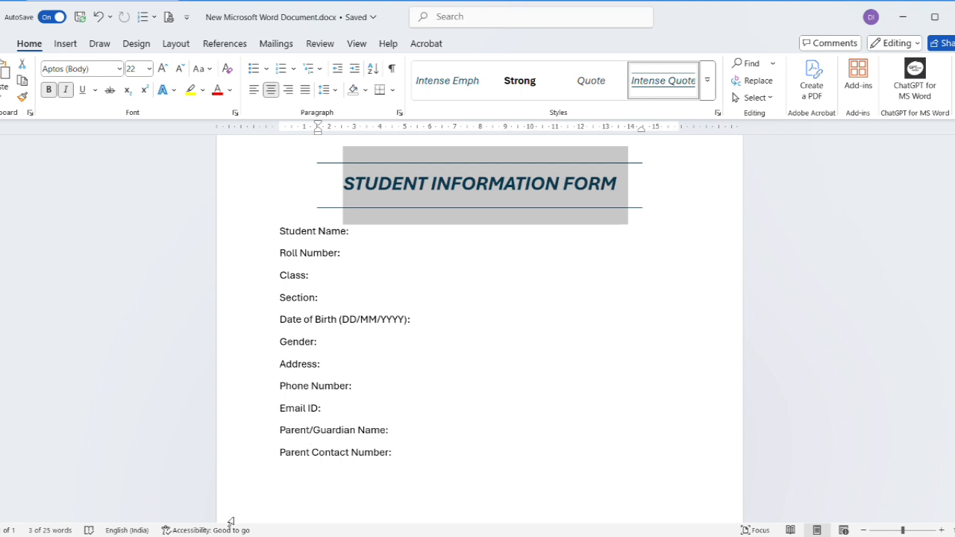
# Insert a tab before the colon on each field line from Student Name to Parent Contact Number.
pyautogui.moveTo(343, 536)
pyautogui.click(345, 234)
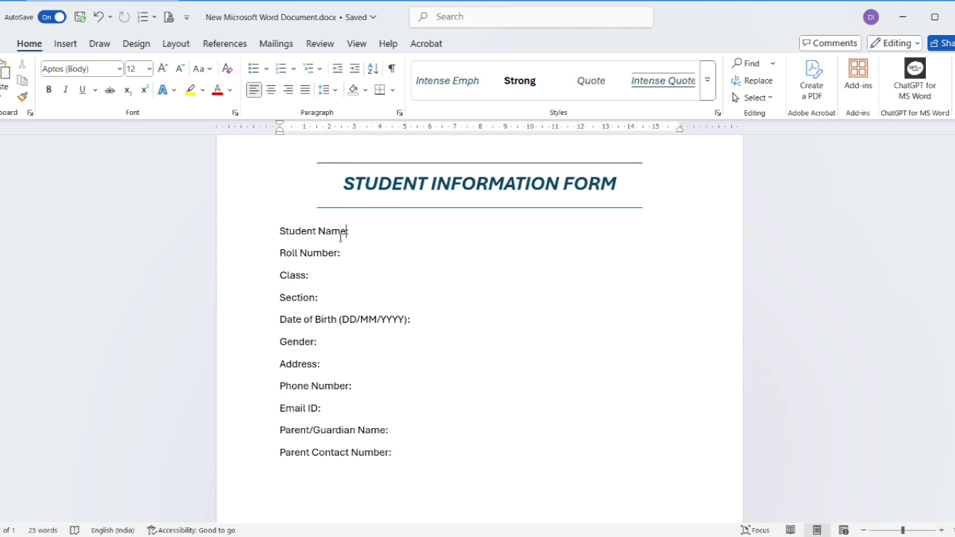
pyautogui.press('Tab')
pyautogui.click(337, 253)
pyautogui.press('Tab')
pyautogui.click(307, 276)
pyautogui.click(315, 298)
pyautogui.press('Tab')
pyautogui.click(409, 320)
pyautogui.press('Tab')
pyautogui.click(312, 341)
pyautogui.press('Tab')
pyautogui.click(316, 365)
pyautogui.press('Tab')
pyautogui.click(351, 387)
pyautogui.press('Tab')
pyautogui.click(320, 408)
pyautogui.press('Tab')
pyautogui.click(388, 430)
pyautogui.press('Tab')
pyautogui.click(388, 453)
pyautogui.press('Tab')
# Set a tab stop at about 7.5 cm on the ruler for all field lines so their colons align.
pyautogui.click(281, 230)
pyautogui.moveTo(281, 231); pyautogui.dragTo(481, 478)
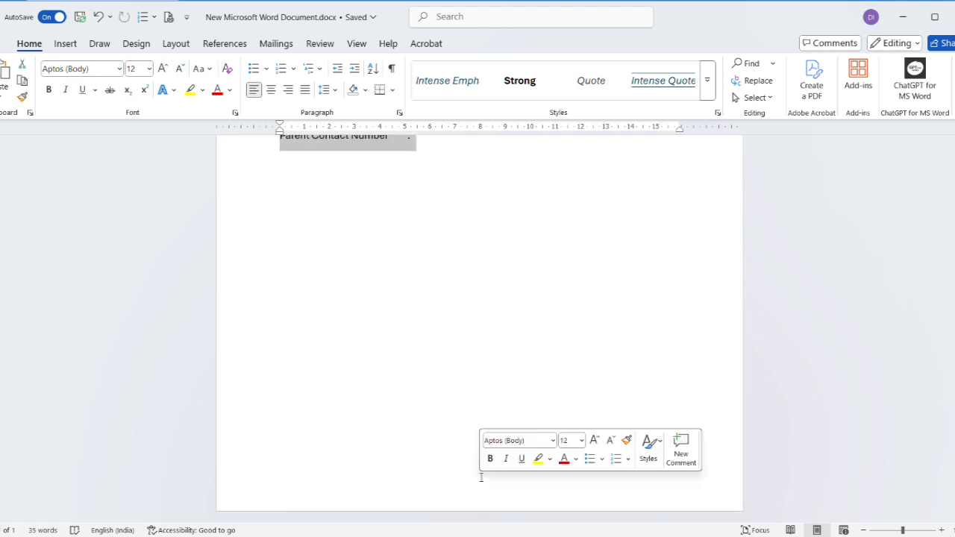
pyautogui.scroll(10, 481, 478)
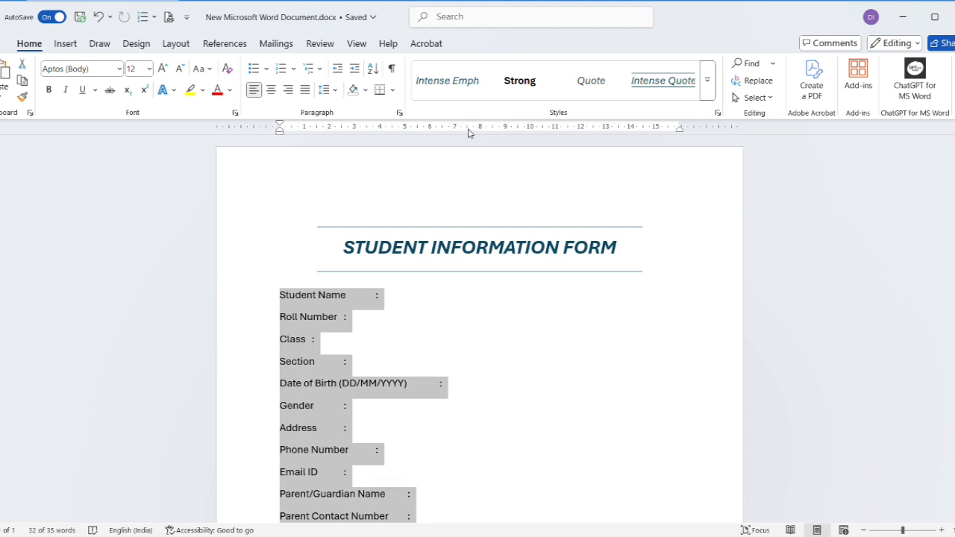
pyautogui.click(467, 128)
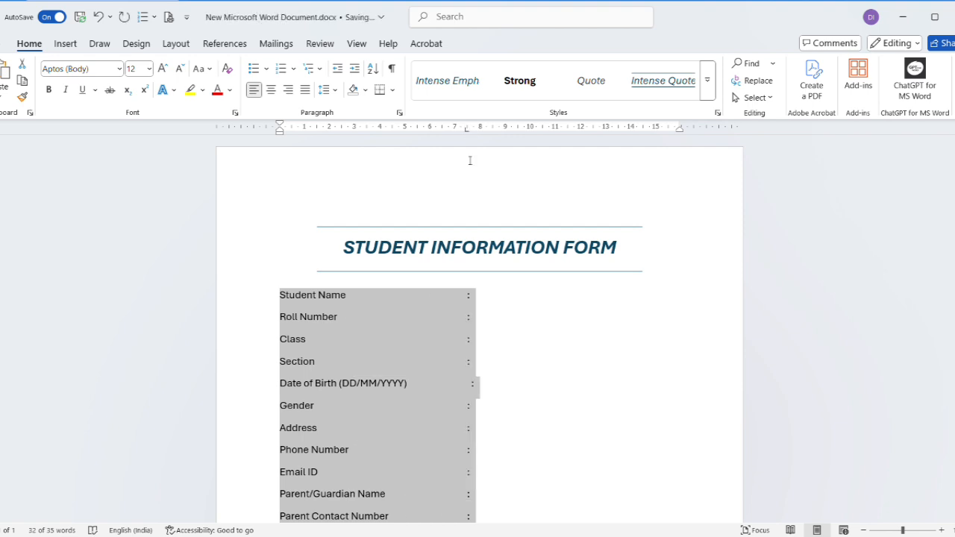
pyautogui.click(590, 351)
pyautogui.scroll(-3, 584, 351)
pyautogui.scroll(2, 583, 361)
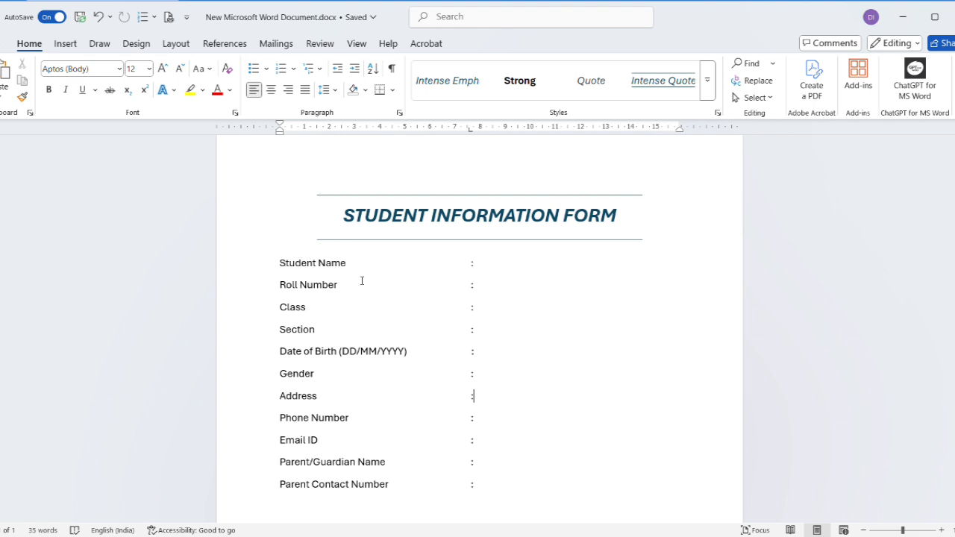
# Apply the Intense Reference style to all the field lines.
pyautogui.click(276, 263)
pyautogui.moveTo(276, 263); pyautogui.dragTo(511, 485)
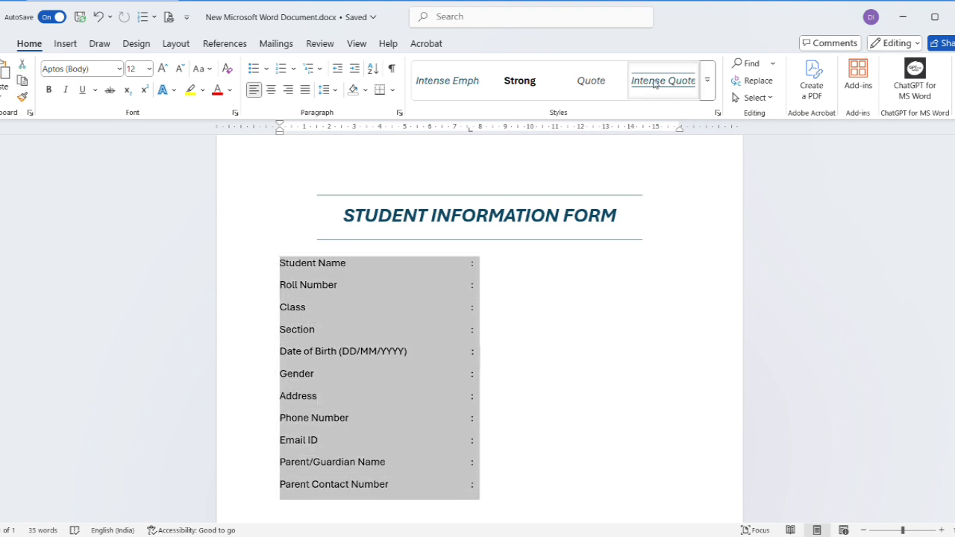
pyautogui.click(706, 81)
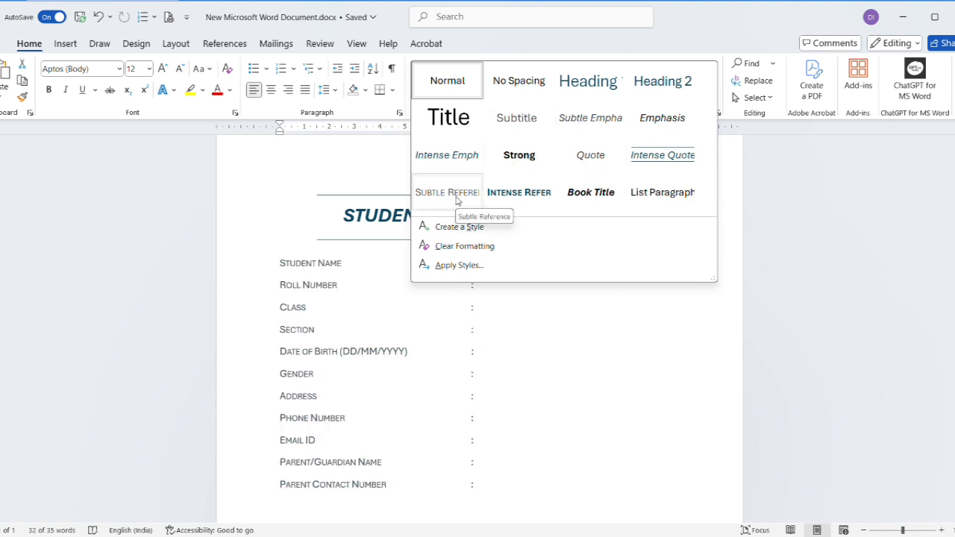
pyautogui.click(508, 196)
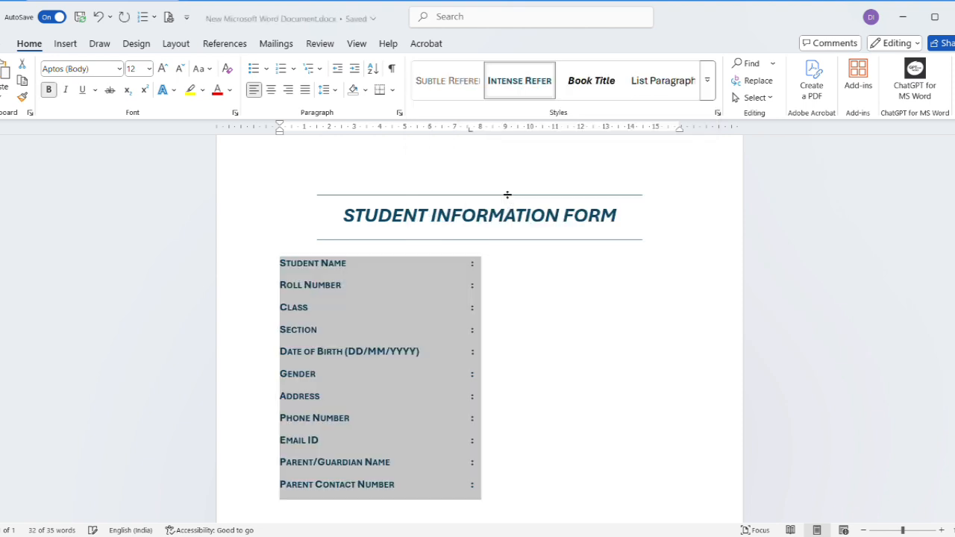
pyautogui.click(480, 334)
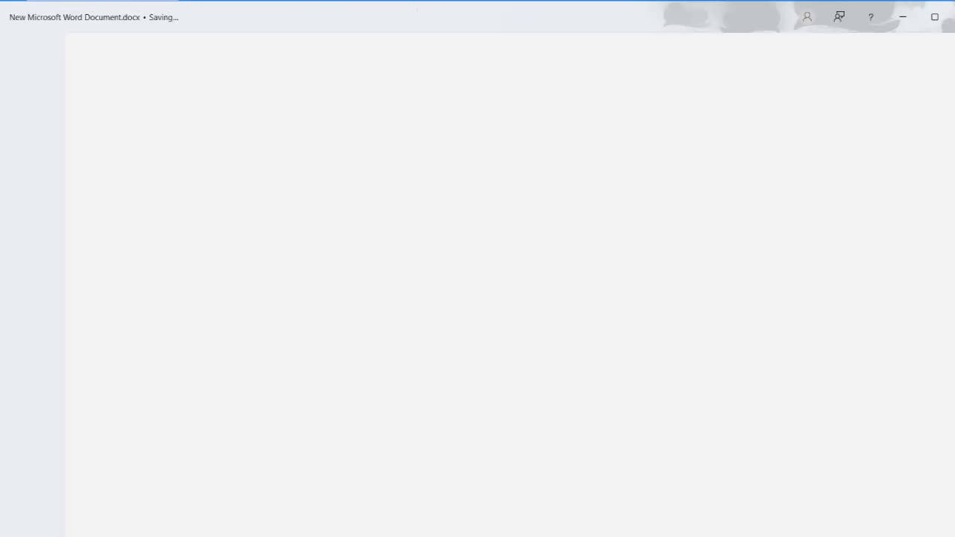
# Open Save a Copy, browse to the Desktop and name the file student information formt.
pyautogui.click(2, 44)
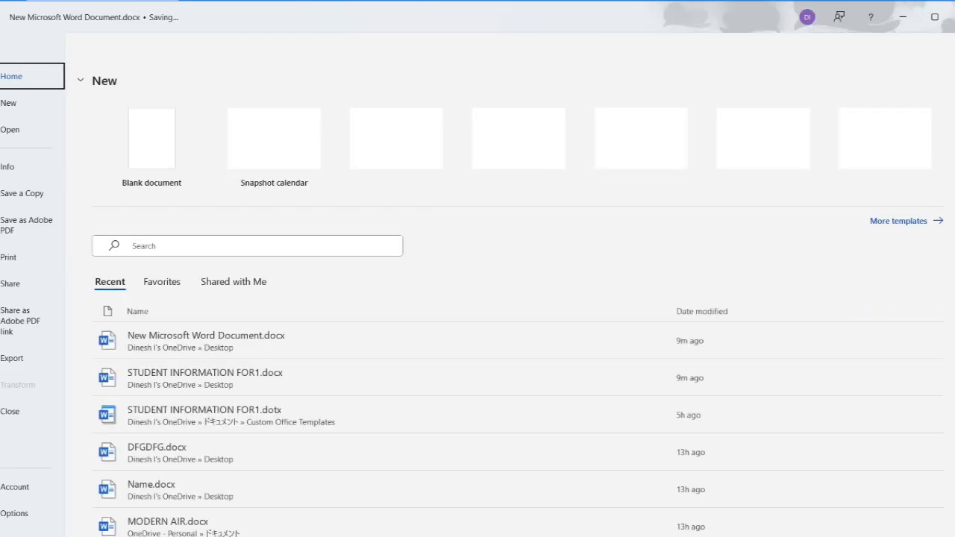
pyautogui.click(33, 196)
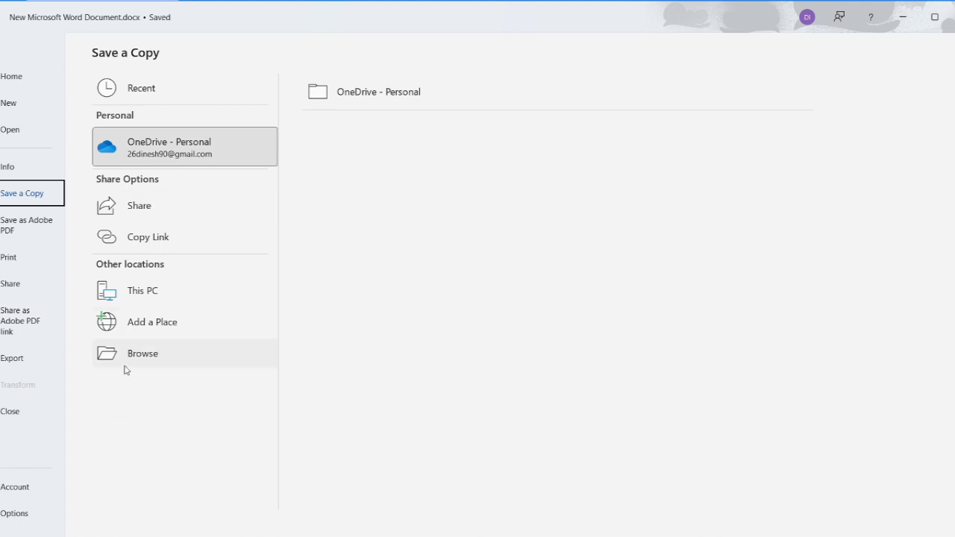
pyautogui.click(162, 351)
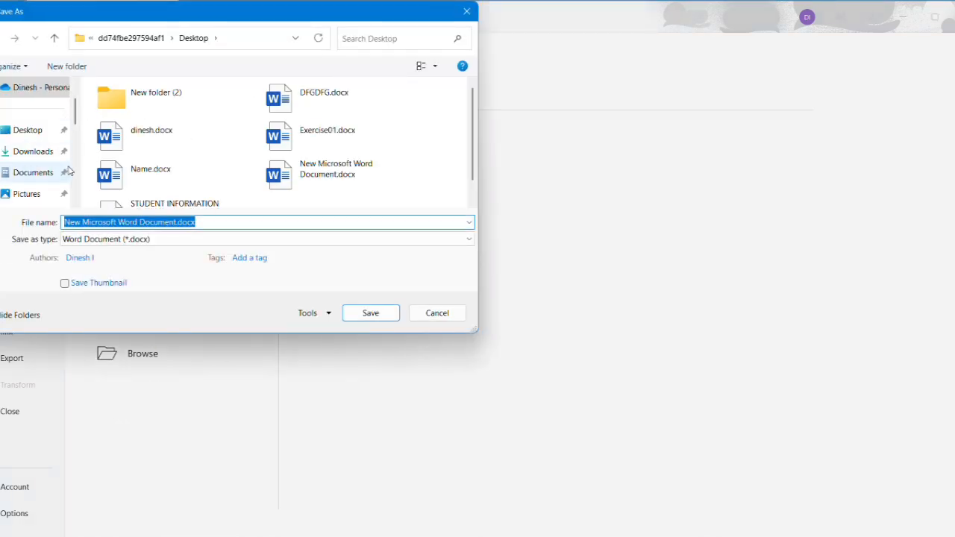
pyautogui.click(40, 133)
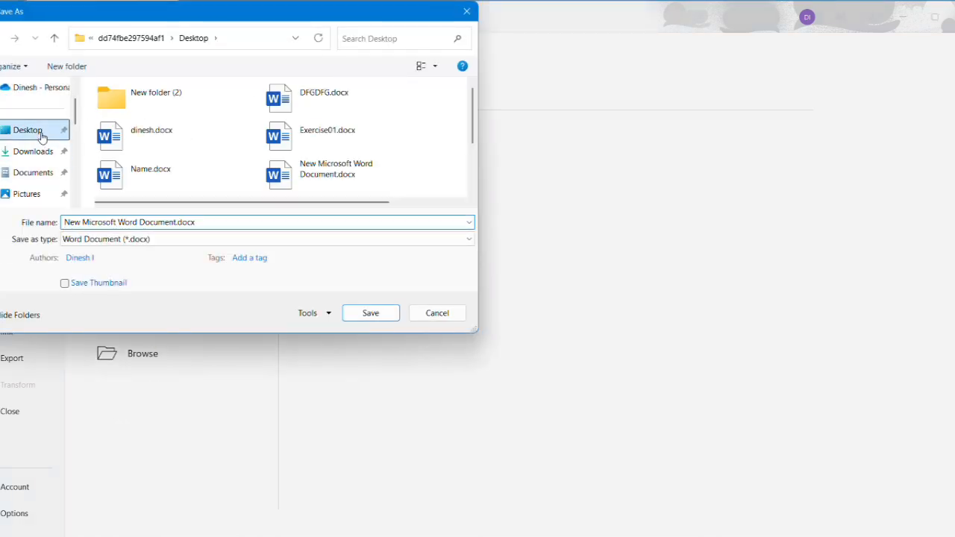
pyautogui.click(176, 222)
pyautogui.click(176, 223)
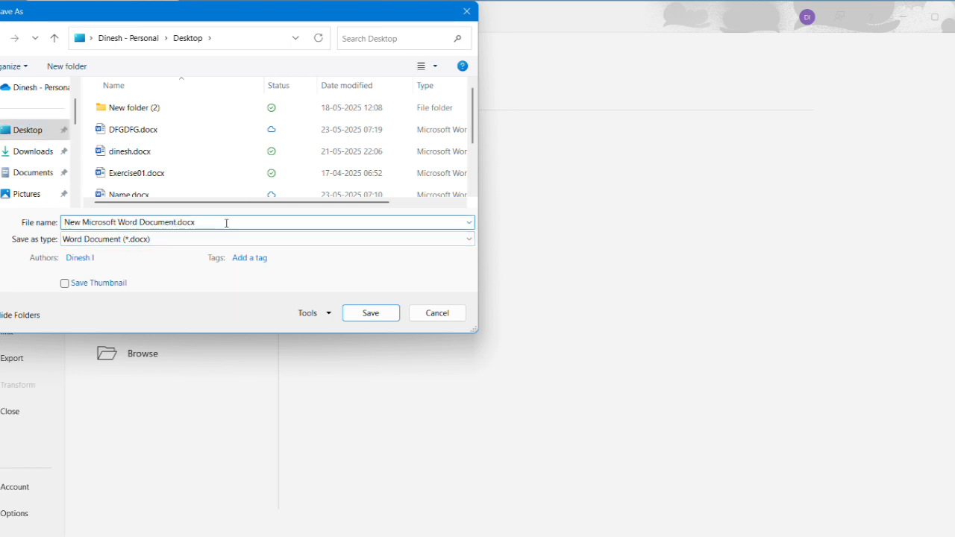
pyautogui.press('BackSpace')
pyautogui.hotkey('shift', 'Home')
pyautogui.write('student information form')
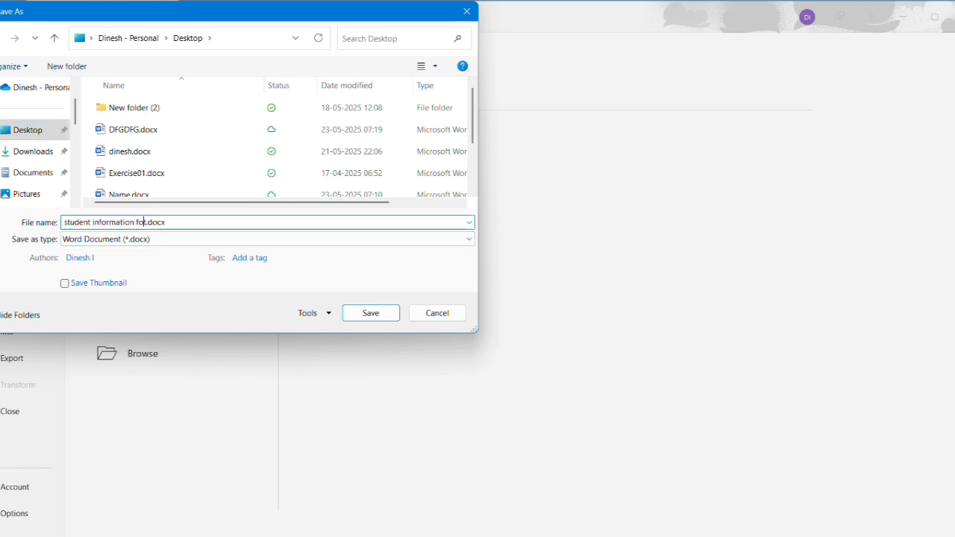
# Set the file type to Word Template (*.dotx), switch back to the Desktop folder and save.
pyautogui.click(145, 239)
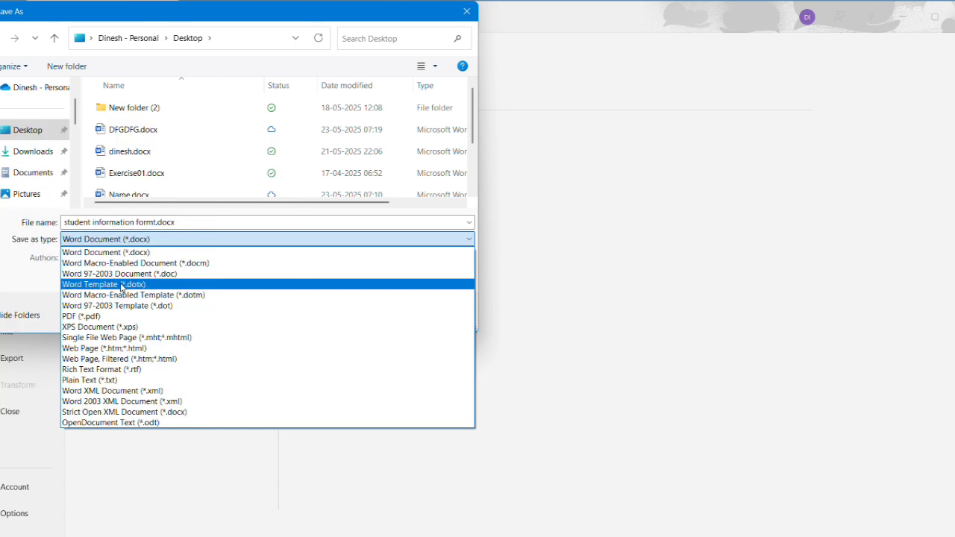
pyautogui.click(121, 285)
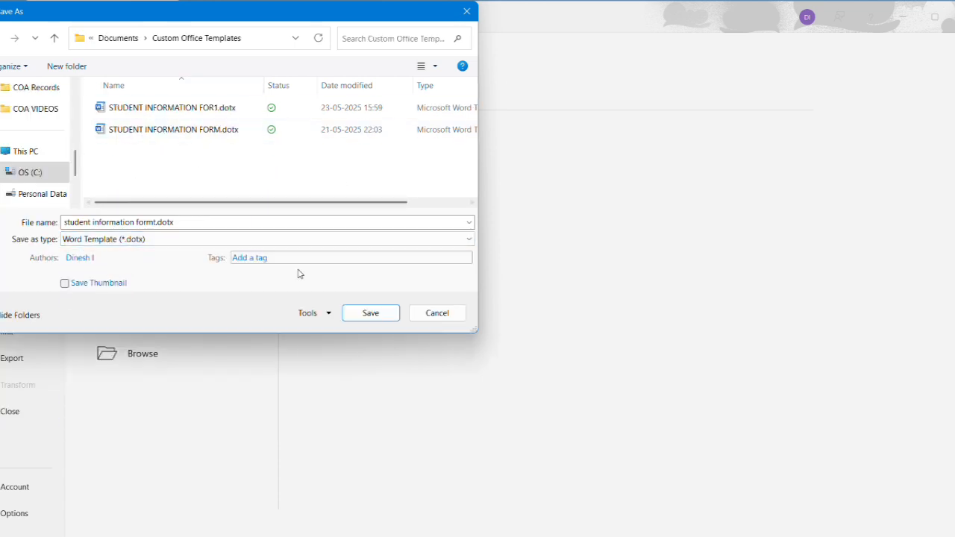
pyautogui.scroll(5, 45, 132)
pyautogui.click(45, 132)
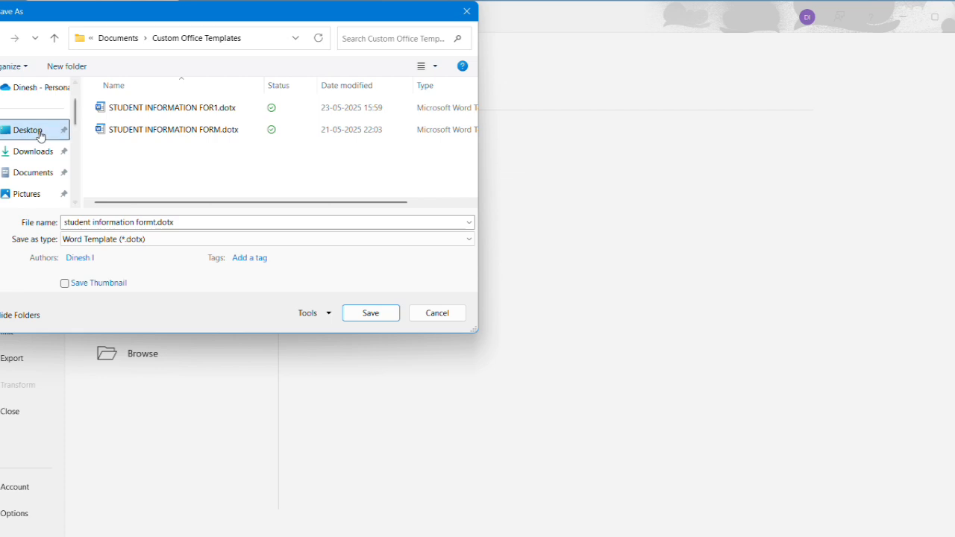
pyautogui.click(381, 315)
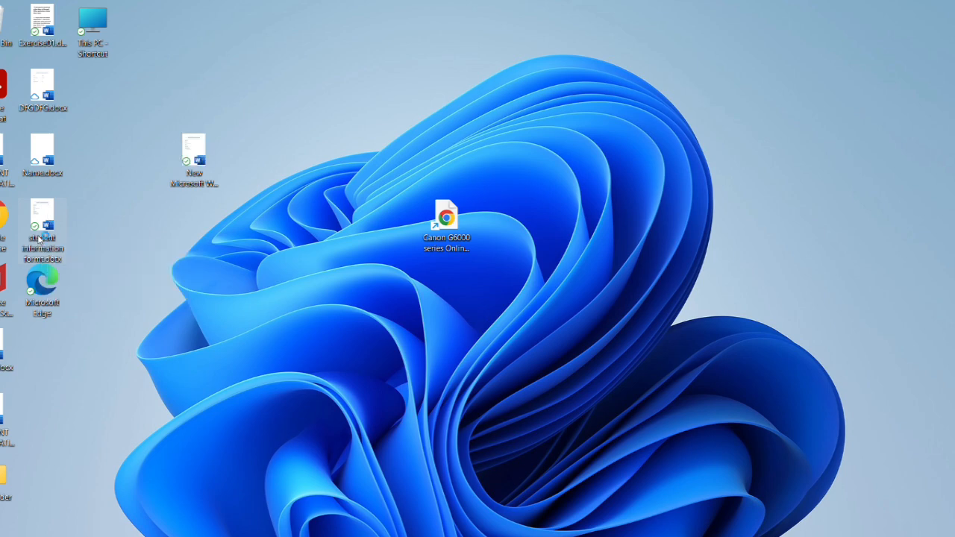
# Open a new document from the saved student information template and enter the student's name.
pyautogui.doubleClick(39, 238)
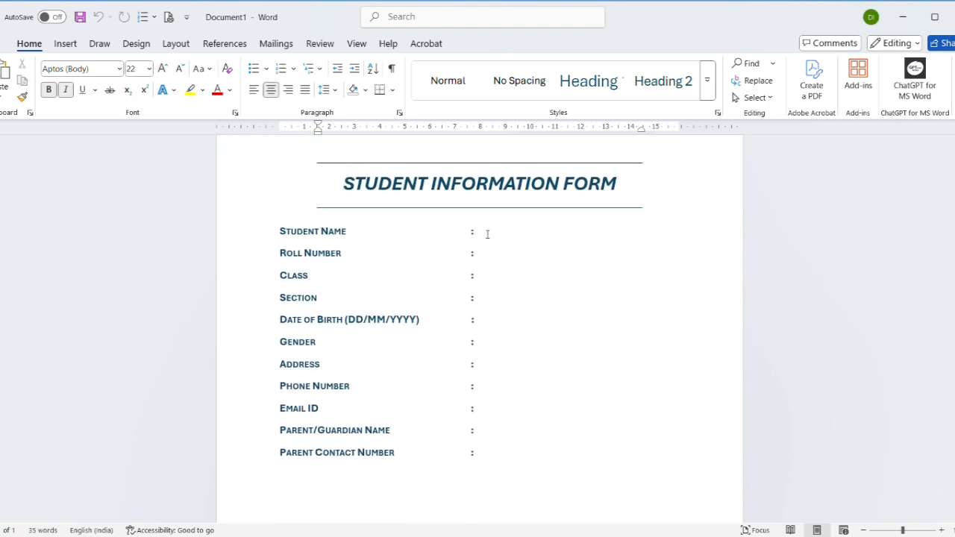
pyautogui.click(488, 234)
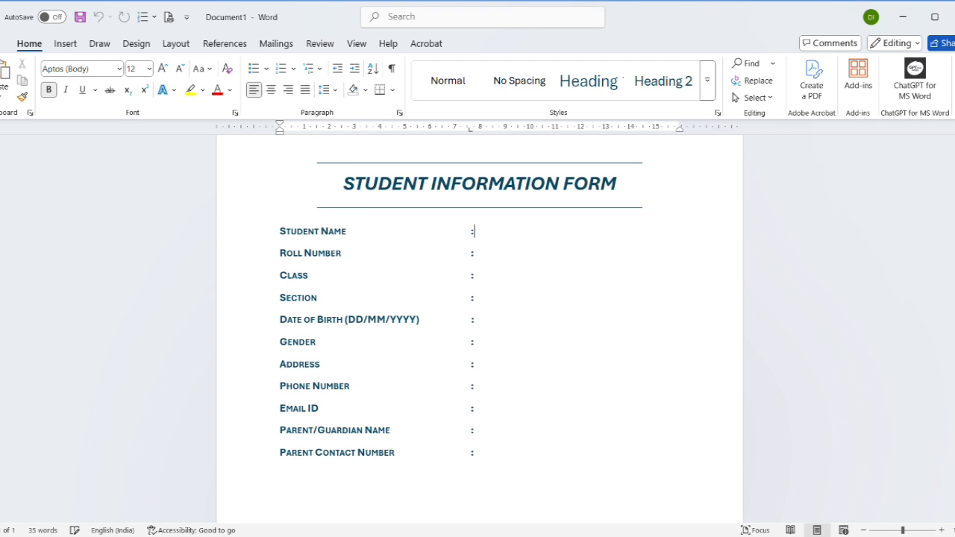
pyautogui.write('Kayal')
# Fill in the roll number and set Class to 10th.
pyautogui.click(497, 256)
pyautogui.write('55')
pyautogui.click(512, 273)
pyautogui.write('10th')
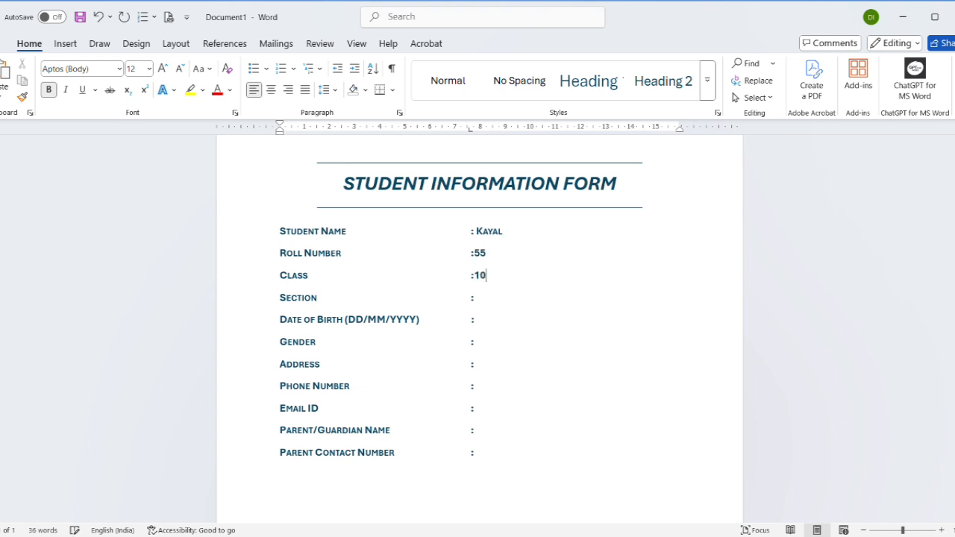
# Set Section to B and enter the date of birth in DD-MM-YY form.
pyautogui.click(489, 300)
pyautogui.write('B')
pyautogui.click(482, 318)
pyautogui.write('25')
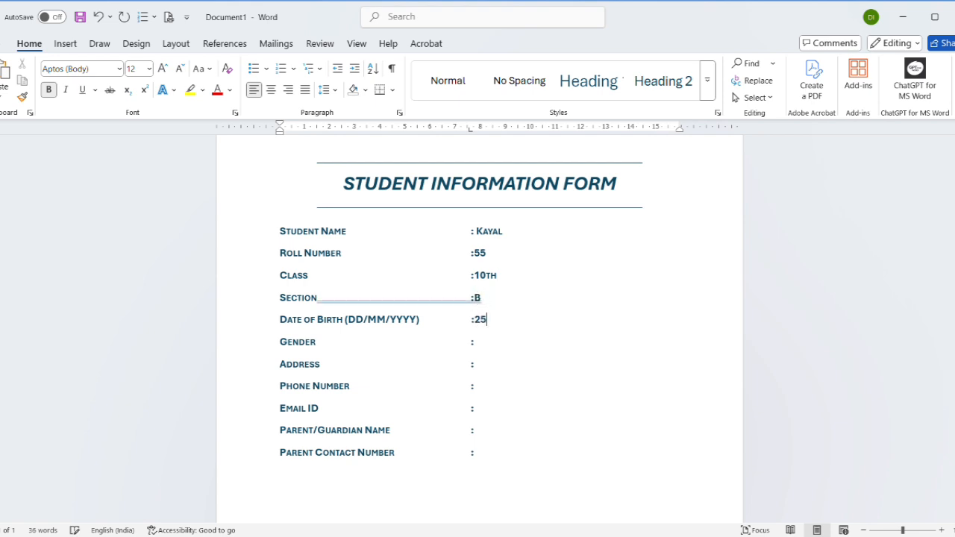
pyautogui.write('-25-25')
pyautogui.click(498, 320)
pyautogui.press('BackSpace')
pyautogui.write('05-25')
# Set Gender to Female and place the cursor after the Address colon.
pyautogui.click(478, 343)
pyautogui.write('Female')
pyautogui.click(483, 363)
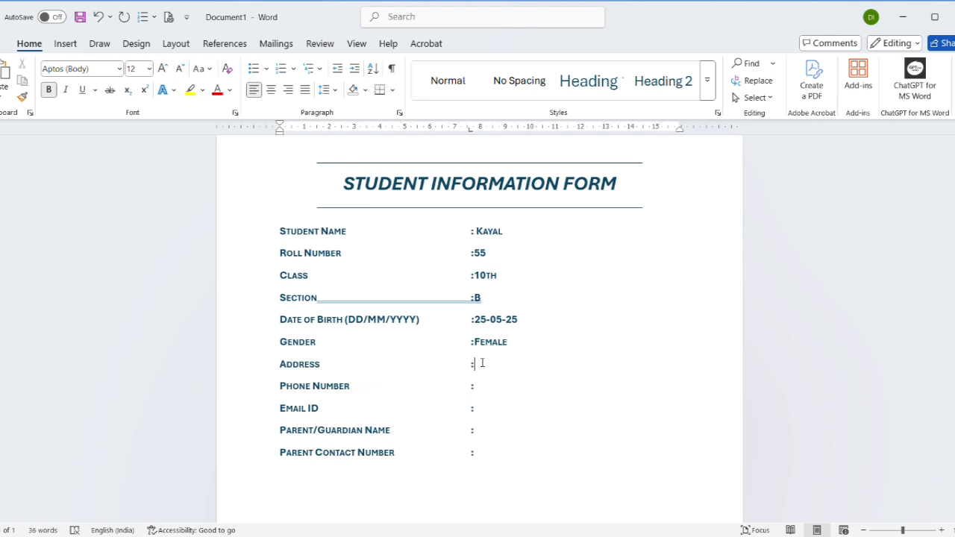
# Enter placeholder X's as the Address and as the Phone Number.
pyautogui.write('XXXXXX')
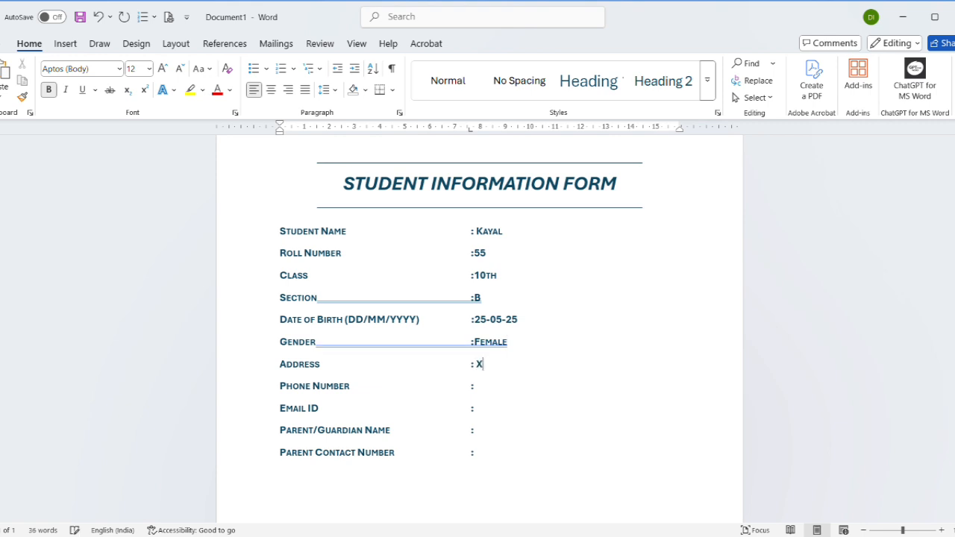
pyautogui.click(476, 386)
pyautogui.write('XXXXX')
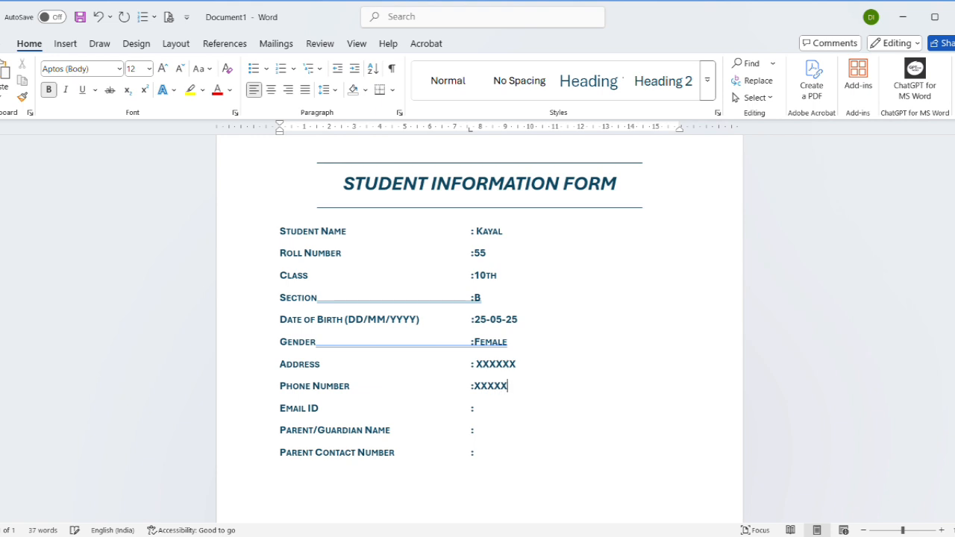
pyautogui.click(487, 412)
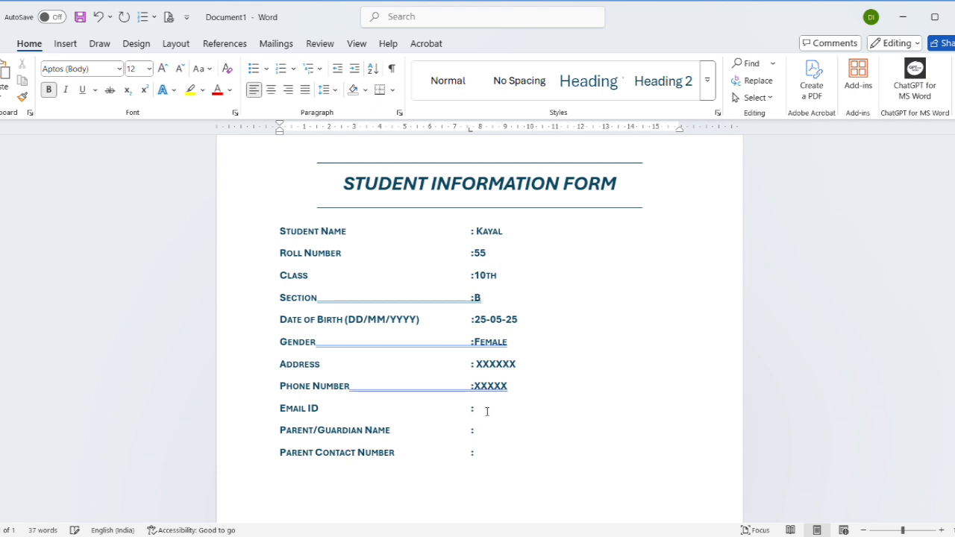
pyautogui.write('@gmail.com')
# Enter DD as the parent/guardian name and placeholder X's as the parent contact number.
pyautogui.click(490, 431)
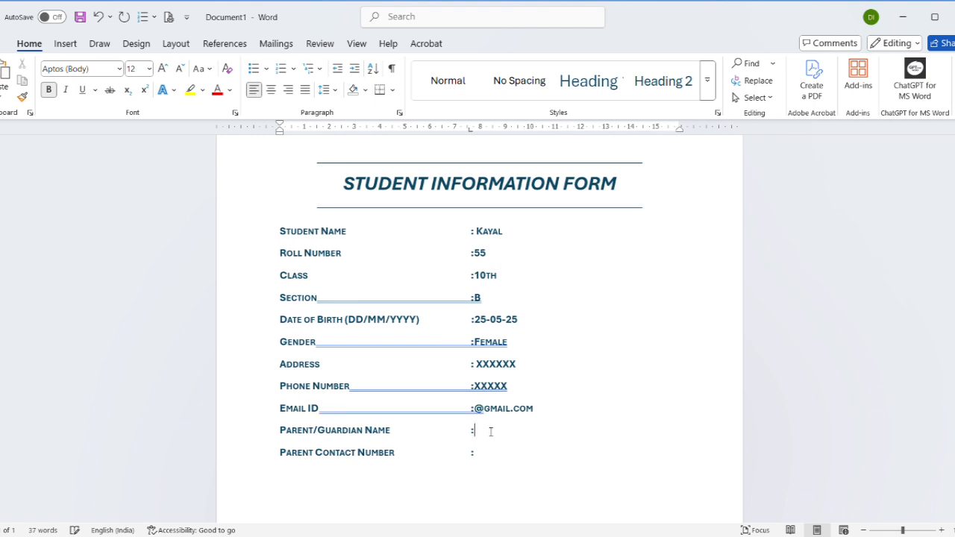
pyautogui.write('DD')
pyautogui.click(489, 451)
pyautogui.write('XXXXXXXX')
pyautogui.click(1, 43)
pyautogui.click(1, 44)
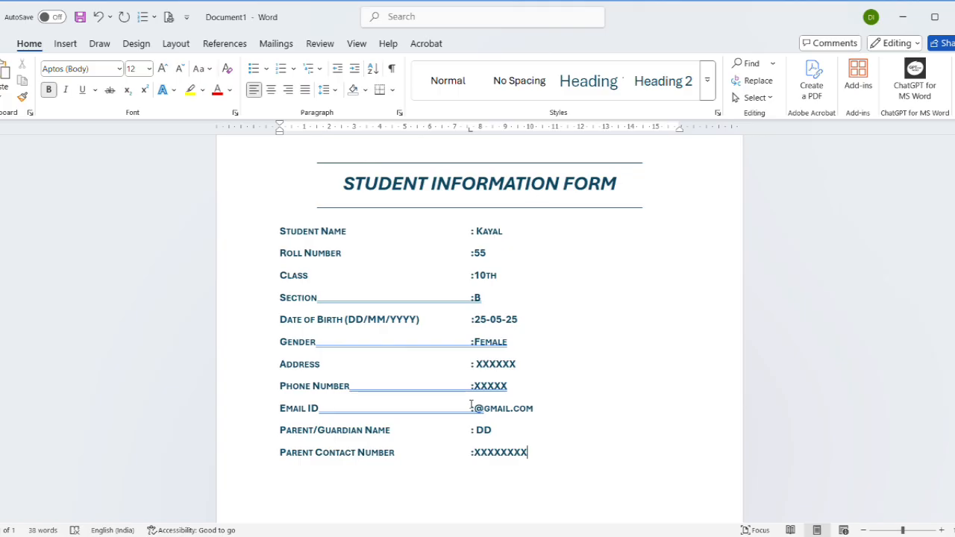
# Start saving the document and enter kayal as its file name.
pyautogui.click(80, 18)
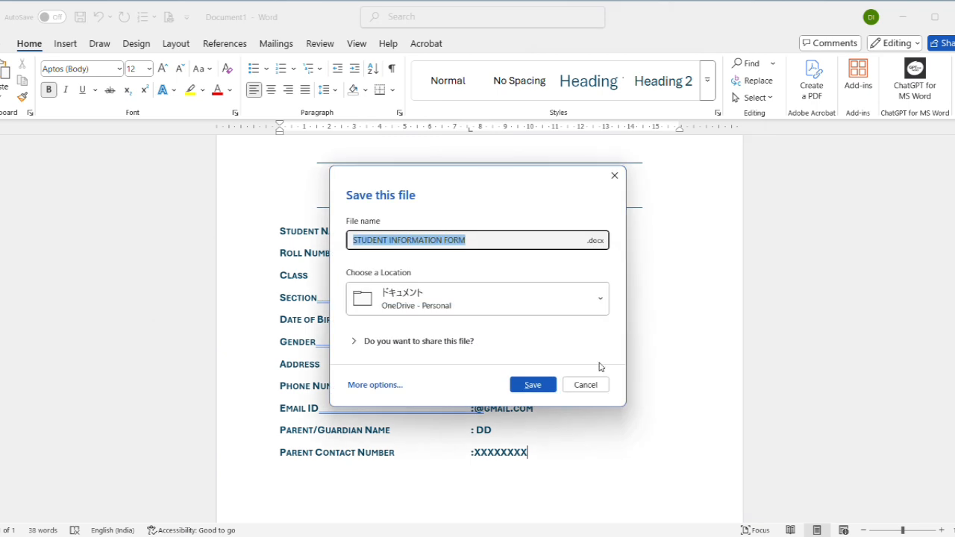
pyautogui.click(505, 242)
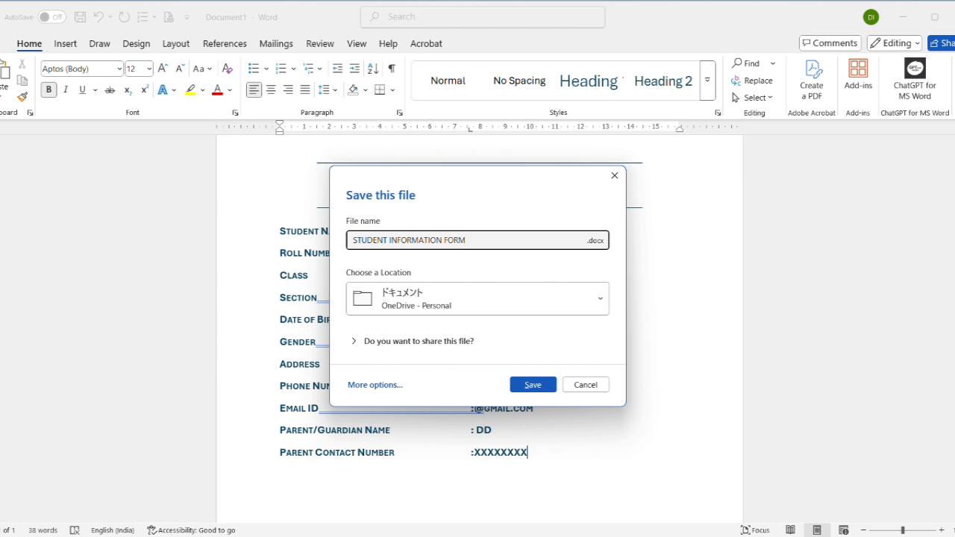
pyautogui.press('BackSpace')
pyautogui.press('BackSpace')
pyautogui.press('BackSpace')
pyautogui.press('BackSpace')
pyautogui.press('BackSpace')
pyautogui.press('BackSpace')
pyautogui.press('BackSpace')
pyautogui.press('BackSpace')
pyautogui.press('BackSpace')
pyautogui.press('BackSpace')
pyautogui.press('BackSpace')
pyautogui.press('BackSpace')
pyautogui.press('BackSpace')
pyautogui.press('BackSpace')
pyautogui.press('BackSpace')
pyautogui.press('BackSpace')
pyautogui.press('BackSpace')
pyautogui.press('BackSpace')
pyautogui.press('BackSpace')
pyautogui.press('BackSpace')
pyautogui.press('BackSpace')
pyautogui.write('kayal')
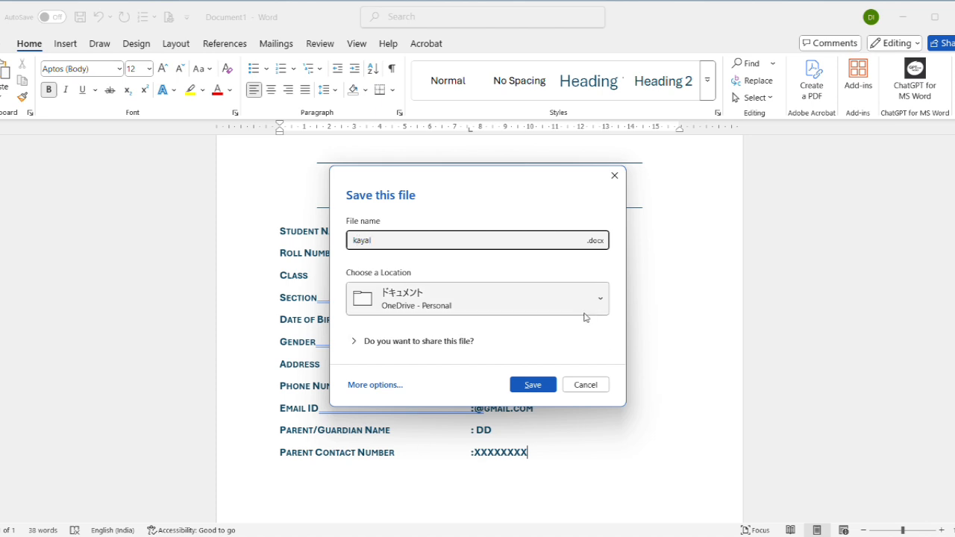
# Save the filled form to the Desktop as kayal through the full Save As dialog.
pyautogui.click(373, 385)
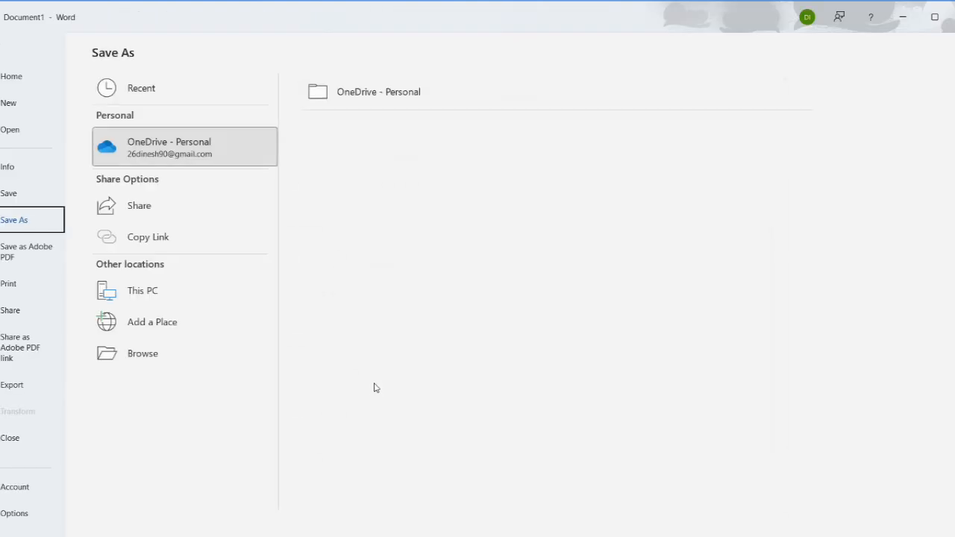
pyautogui.click(147, 358)
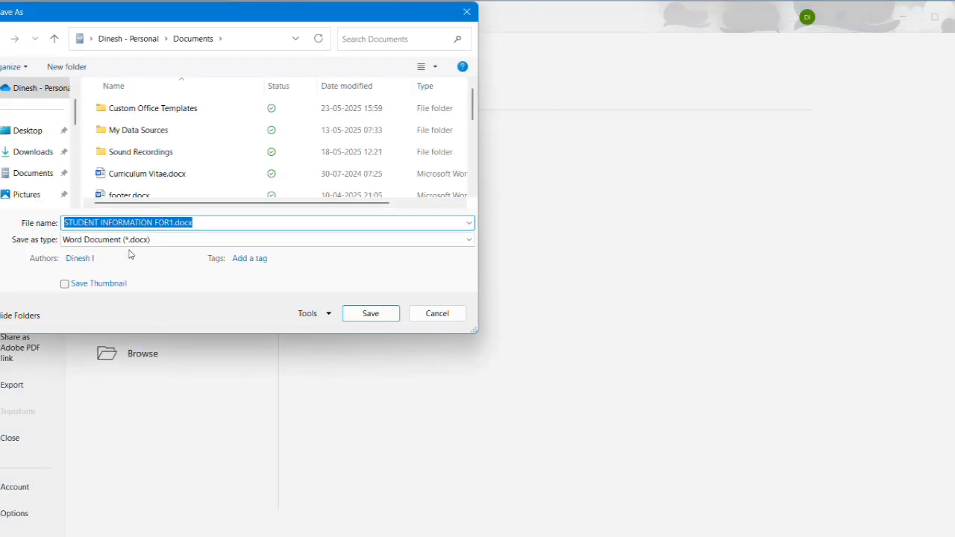
pyautogui.click(28, 131)
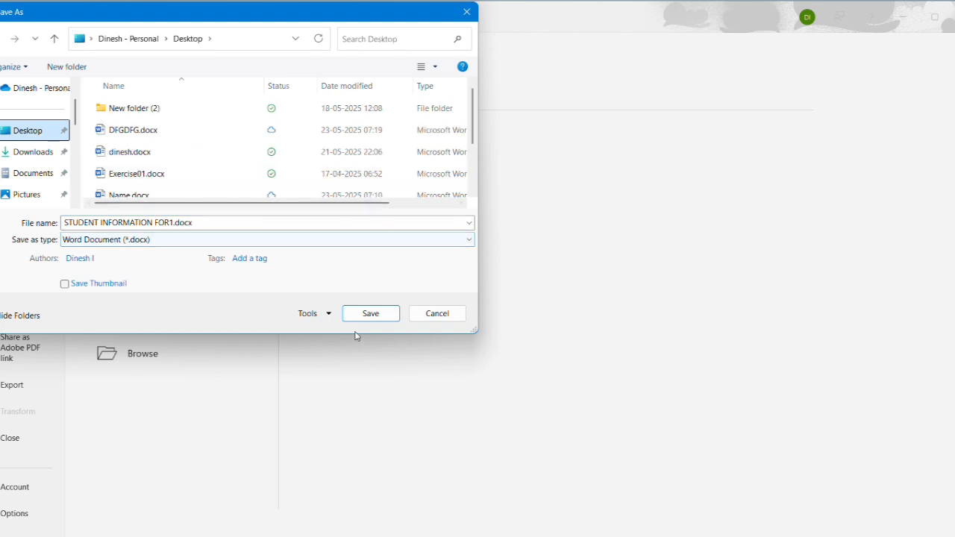
pyautogui.click(195, 223)
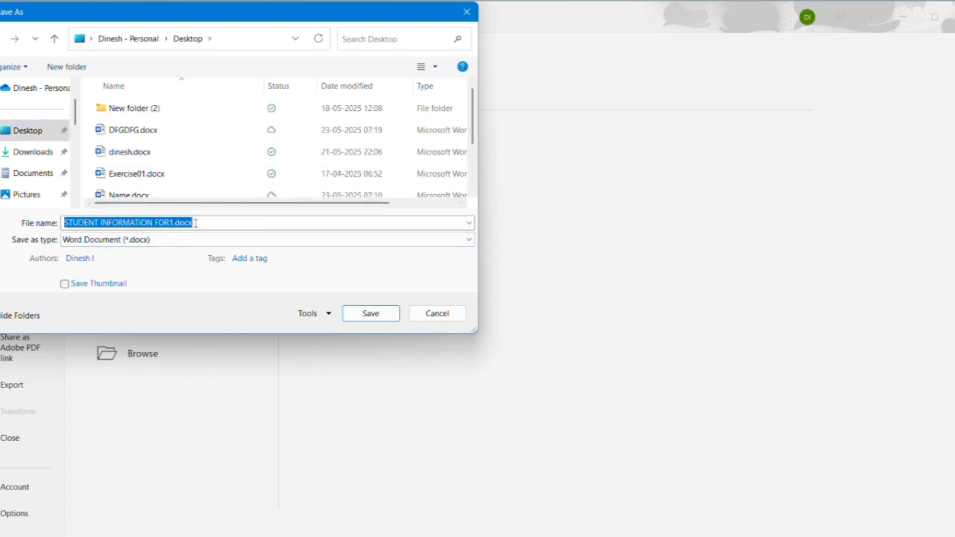
pyautogui.write('kaya')
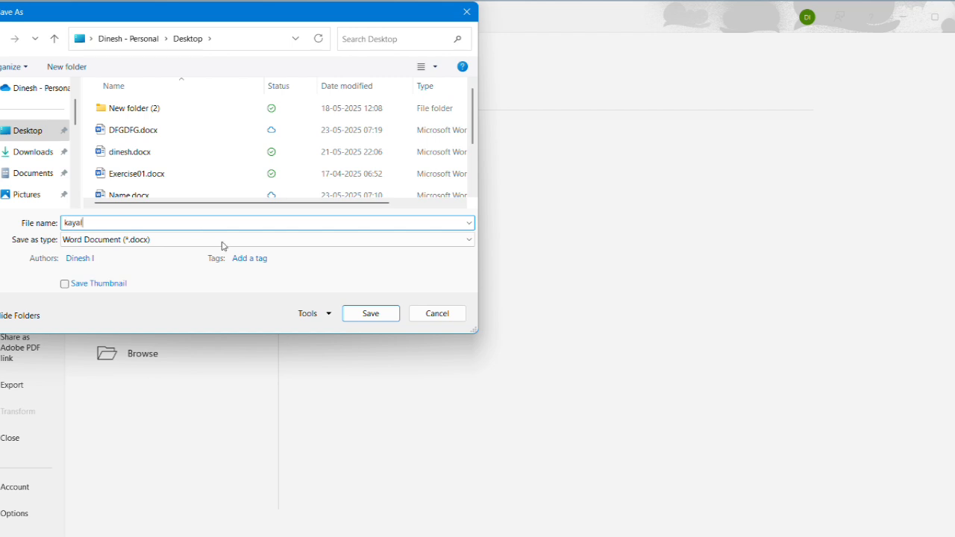
pyautogui.write('l')
pyautogui.click(370, 314)
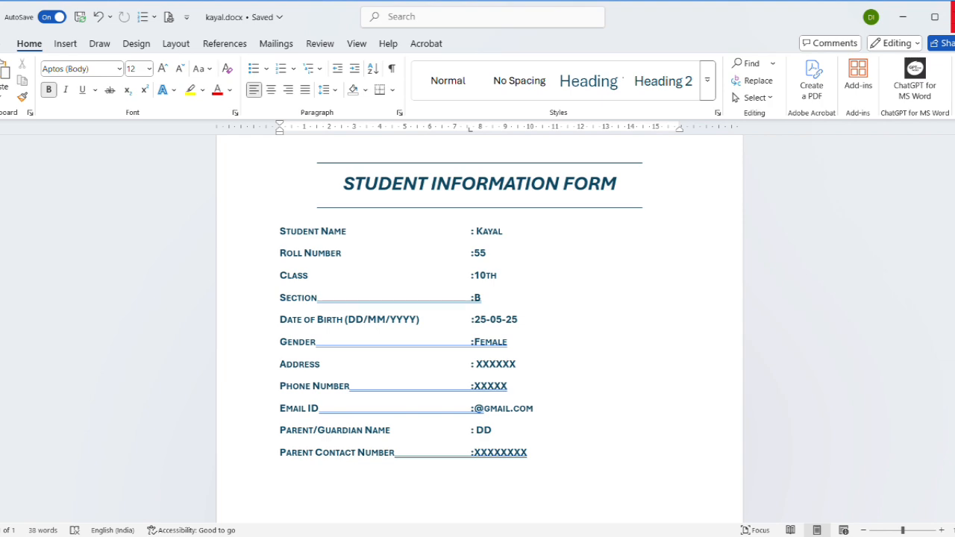
# Close the document and open a new document from the student information template on the desktop.
pyautogui.click(953, 17)
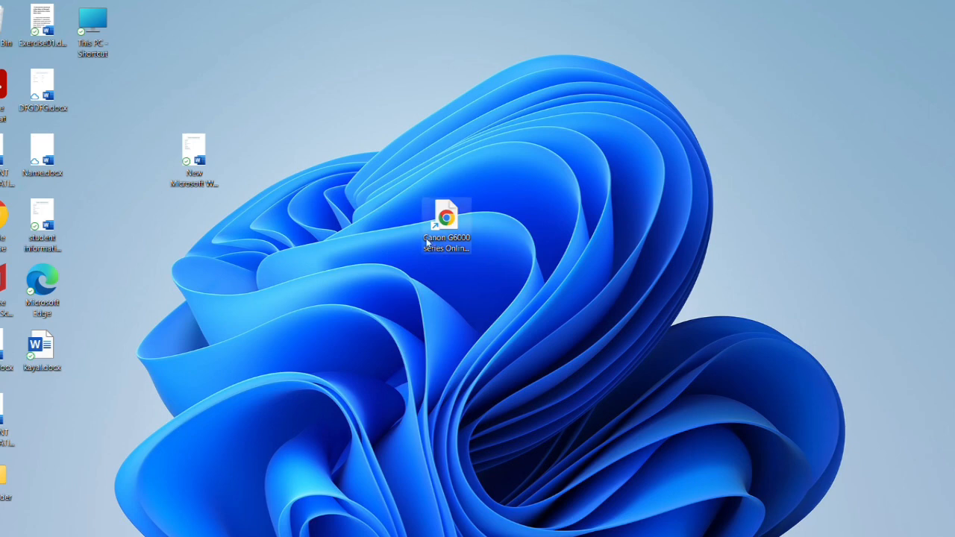
pyautogui.doubleClick(54, 216)
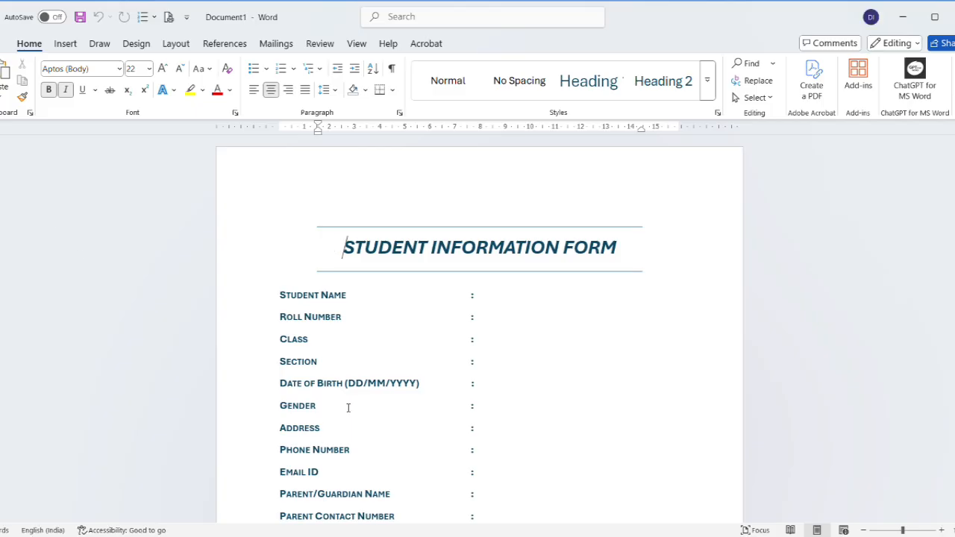
pyautogui.scroll(-3, 437, 354)
pyautogui.scroll(3, 508, 182)
# Fill Student Name, Roll Number, Class and Section of the new form with test text.
pyautogui.click(481, 284)
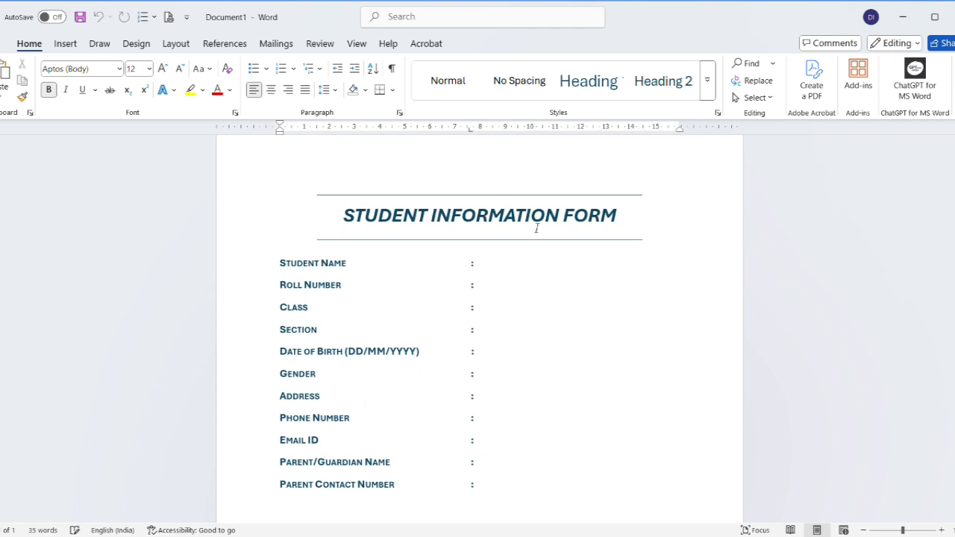
pyautogui.write('GHJGJ')
pyautogui.click(507, 263)
pyautogui.write('GJGJ')
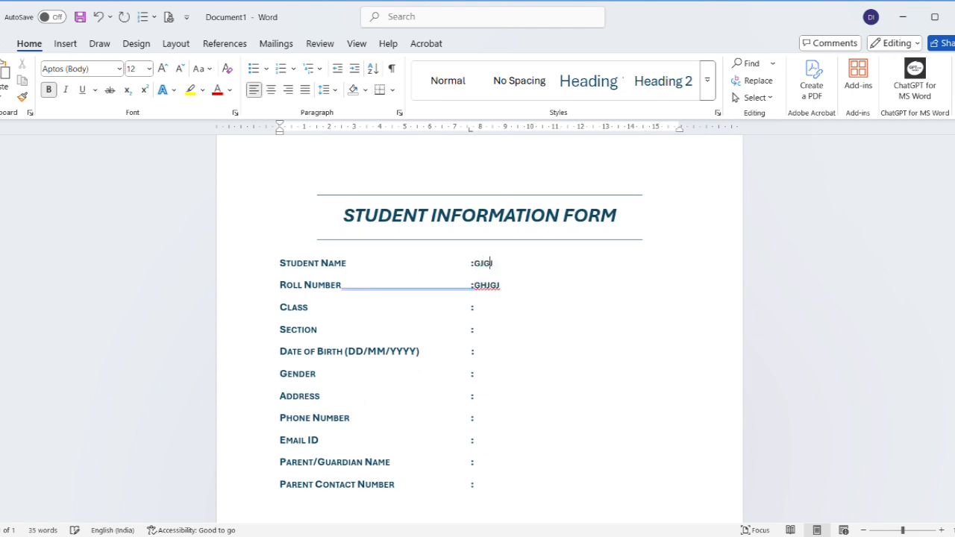
pyautogui.click(490, 306)
pyautogui.write('GJGJ')
pyautogui.click(486, 330)
pyautogui.write('GJ')
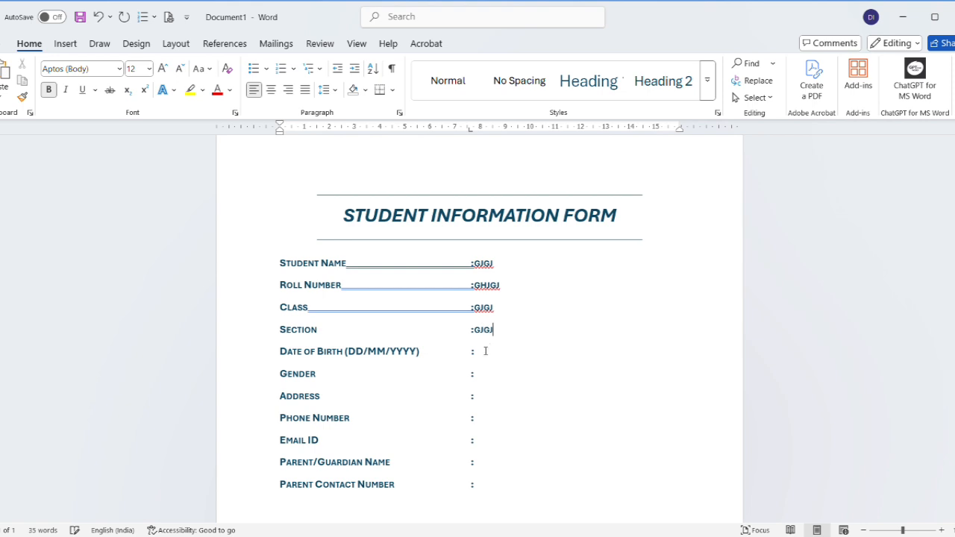
# Fill the remaining fields from Date of Birth to Parent Contact Number with test text.
pyautogui.click(485, 350)
pyautogui.write('HKH')
pyautogui.click(485, 374)
pyautogui.write('HKHK')
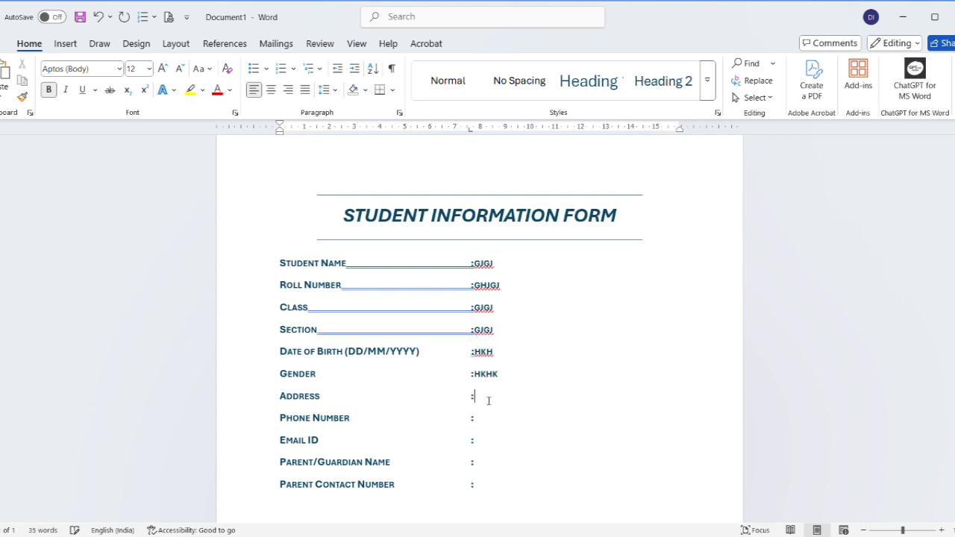
pyautogui.write('HKH')
pyautogui.click(485, 416)
pyautogui.write('HKH')
pyautogui.click(493, 442)
pyautogui.write('HKH')
pyautogui.click(488, 462)
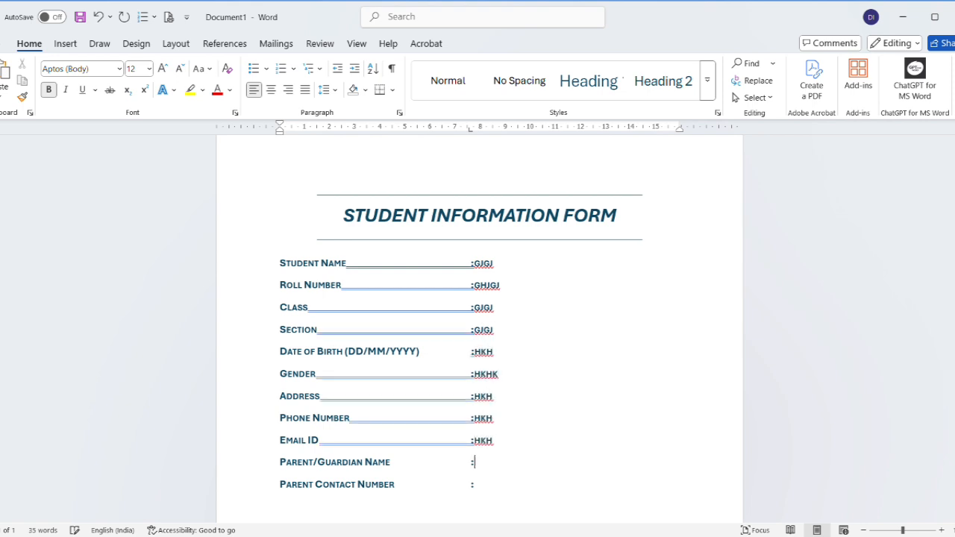
pyautogui.write('HJK')
pyautogui.click(486, 483)
pyautogui.write('KJ')
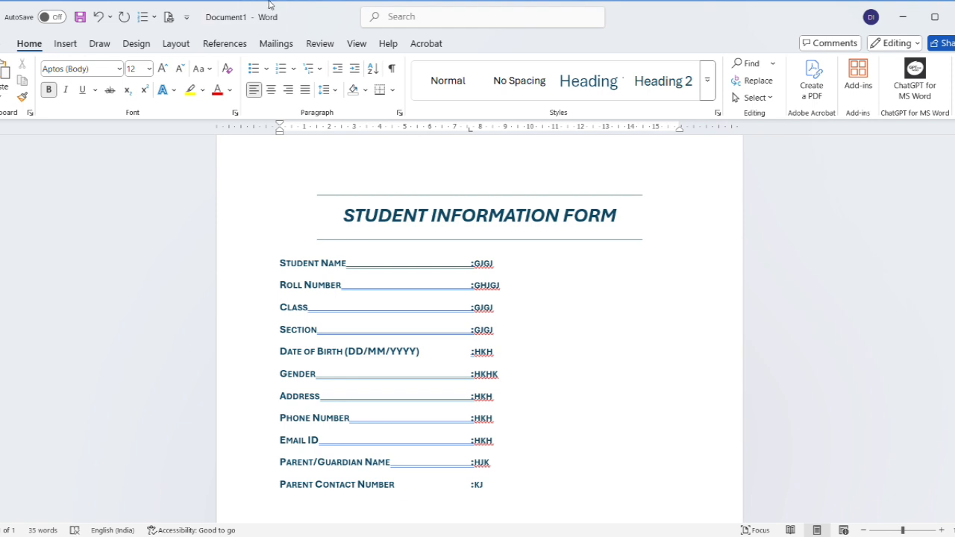
# Open the save dialog, cancel it, and close the test document.
pyautogui.click(80, 17)
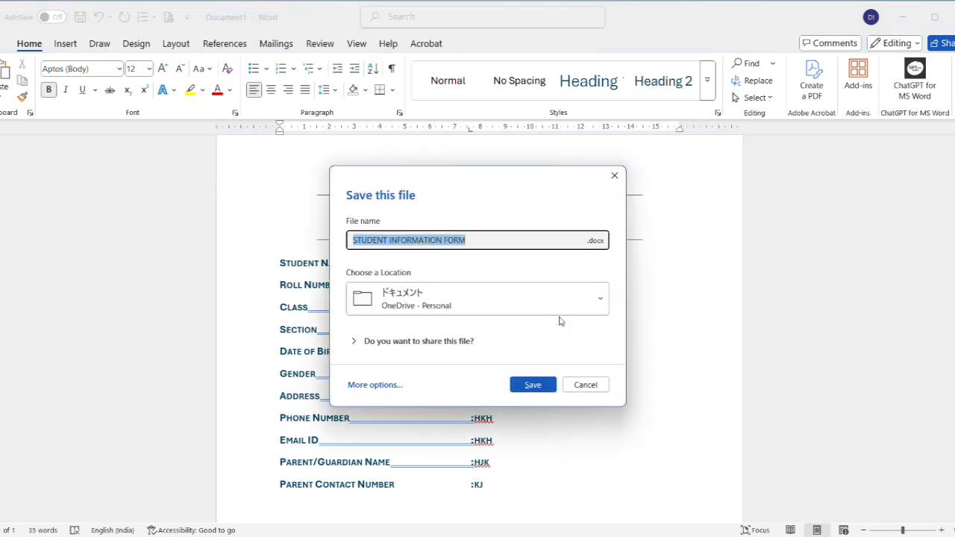
pyautogui.click(585, 387)
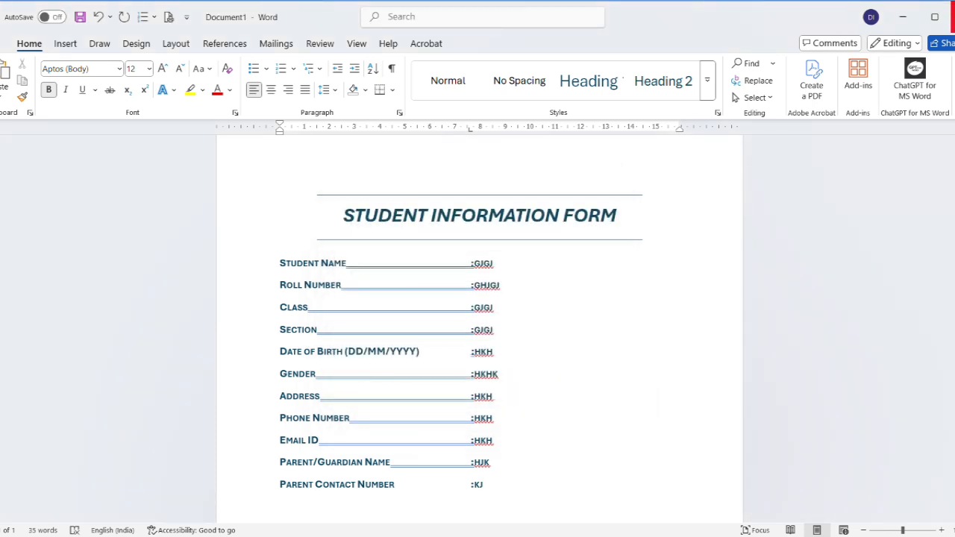
pyautogui.click(954, 16)
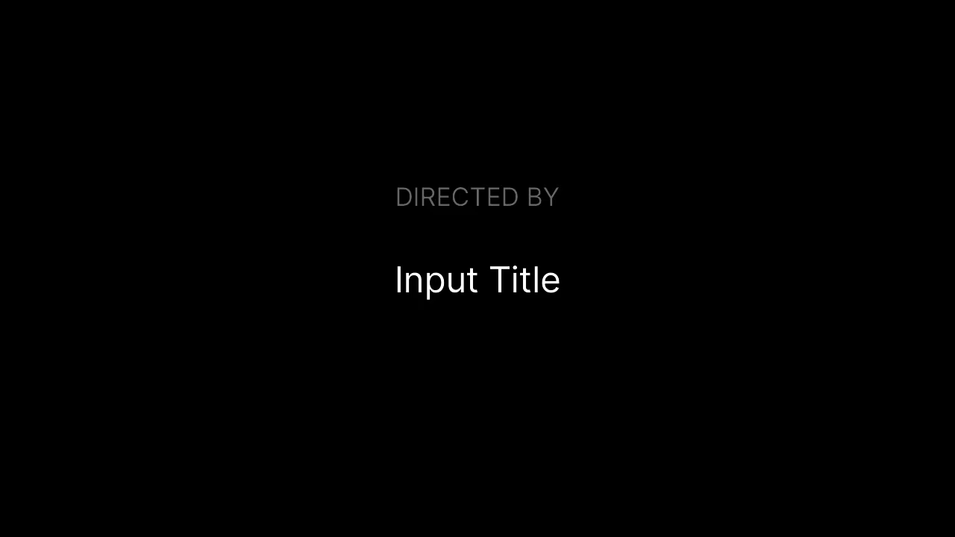